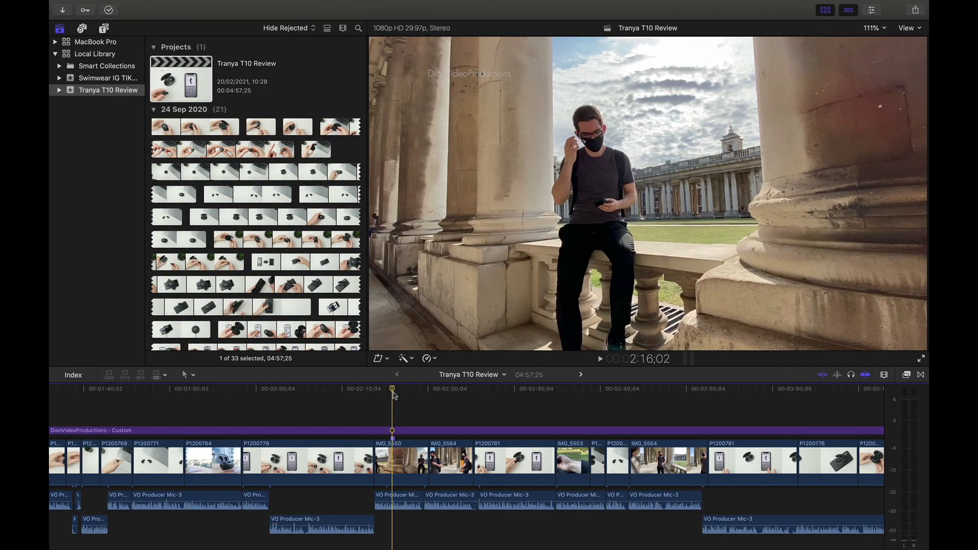
- Option-drag the IMG_5550 clip to place a duplicate right after the original
{"action": "left_click", "coordinate": [396, 462]}
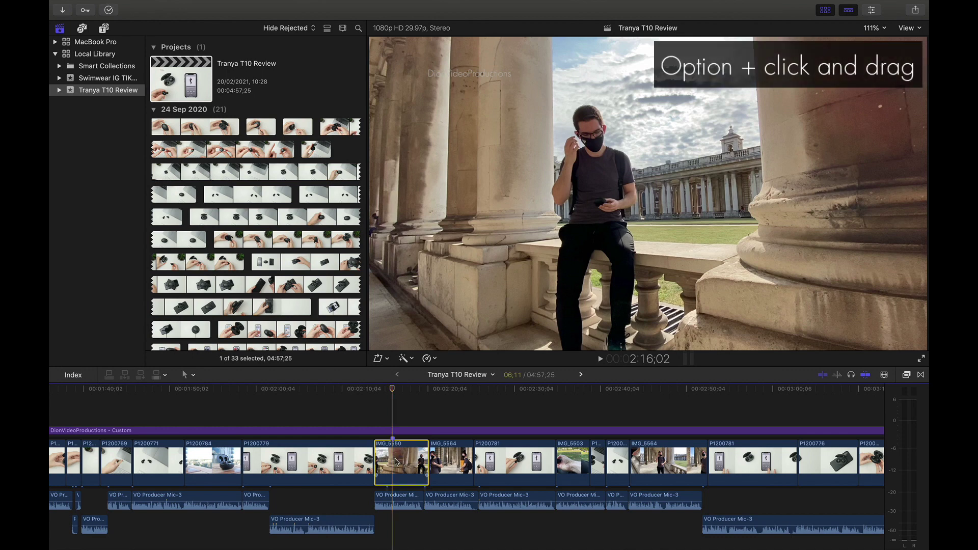
{"action": "left_click_drag", "start_coordinate": [397, 461], "coordinate": [441, 460]}
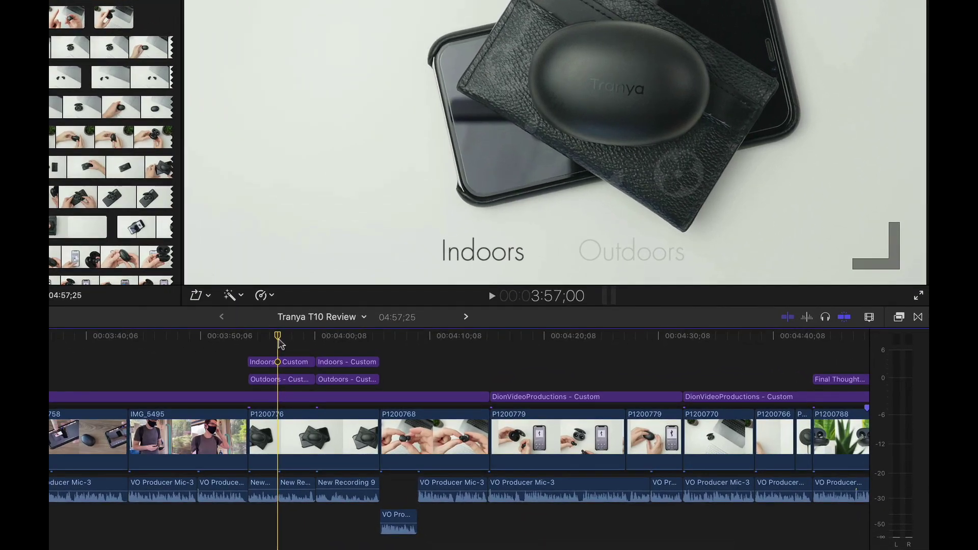
- Disable the Indoors - Custom title with V so it vanishes, then re-enable it
{"action": "left_click", "coordinate": [280, 363]}
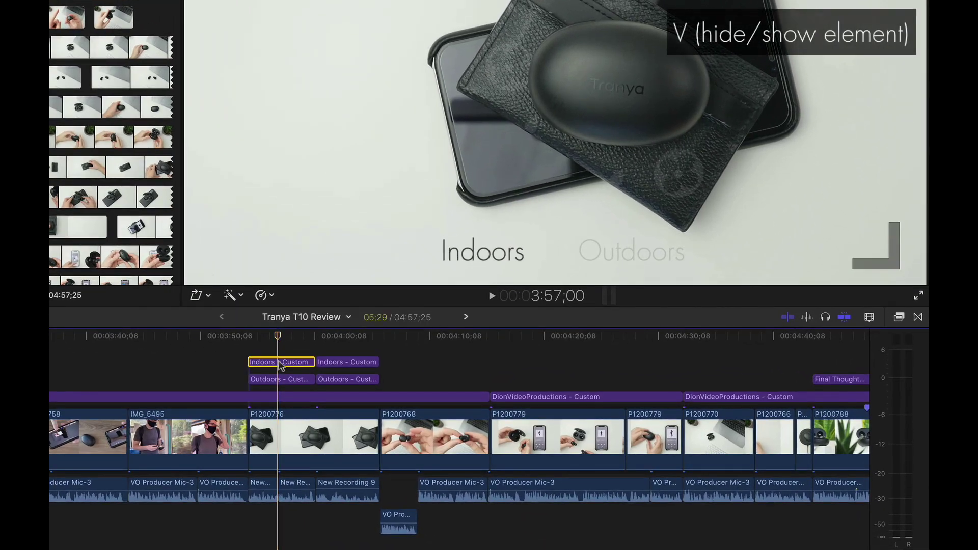
{"action": "key", "text": "v"}
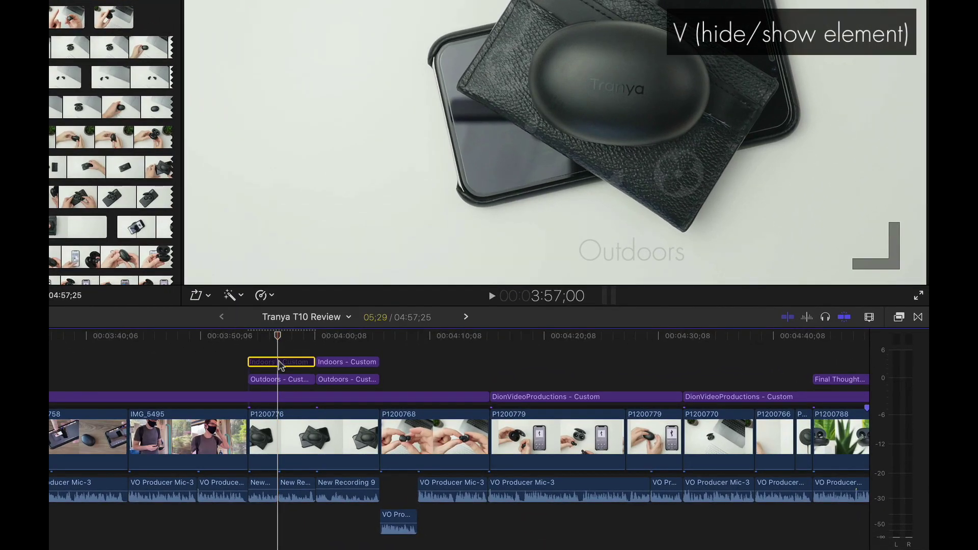
{"action": "key", "text": "v"}
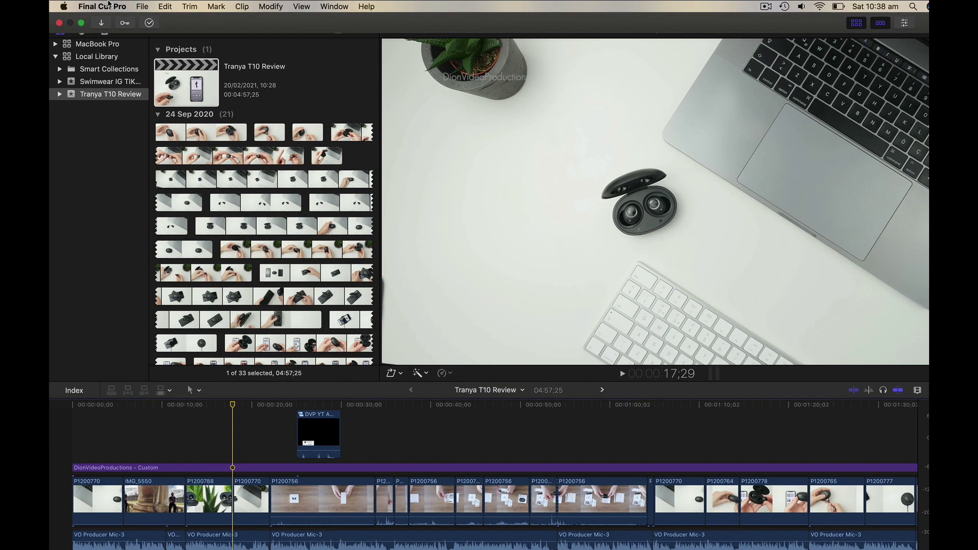
- In Preferences > Destinations, drag Save Current Frame into the Destinations list
{"action": "left_click", "coordinate": [106, 4]}
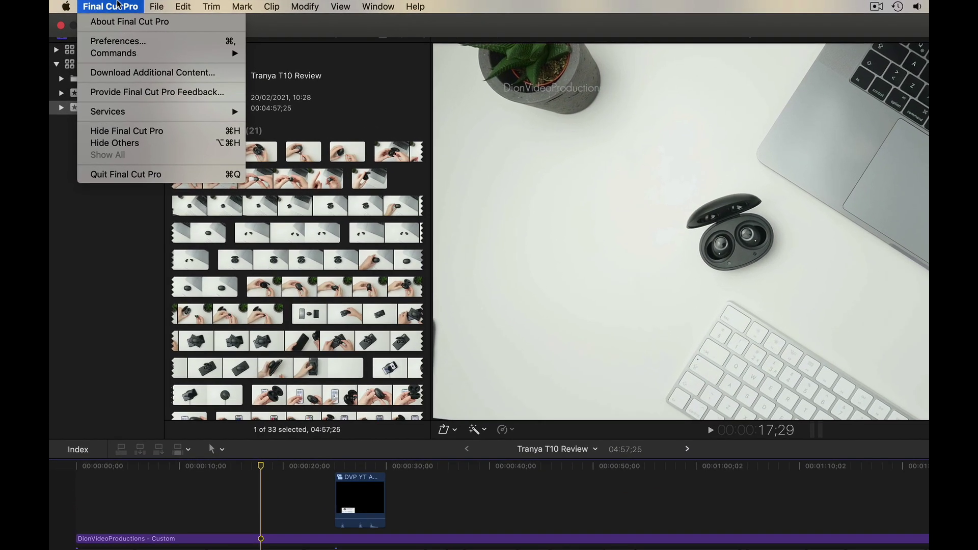
{"action": "left_click", "coordinate": [166, 41]}
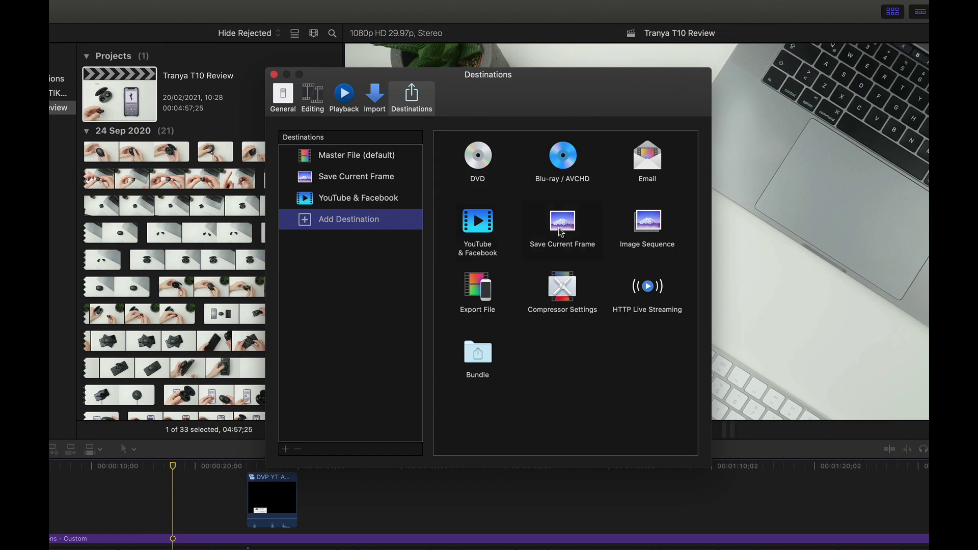
{"action": "left_click_drag", "start_coordinate": [551, 230], "coordinate": [390, 196]}
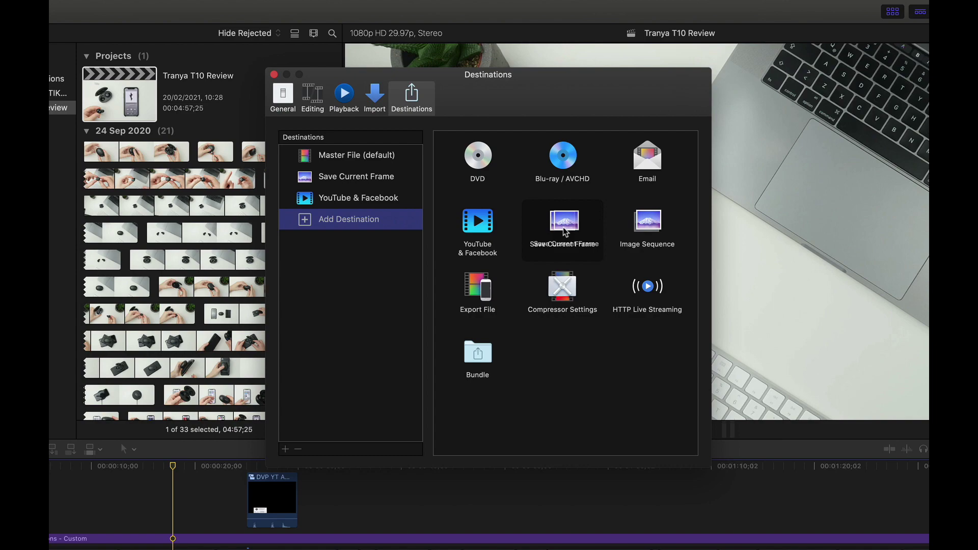
- Finish adding the destination and start a Save Current Frame share
{"action": "left_click", "coordinate": [274, 74]}
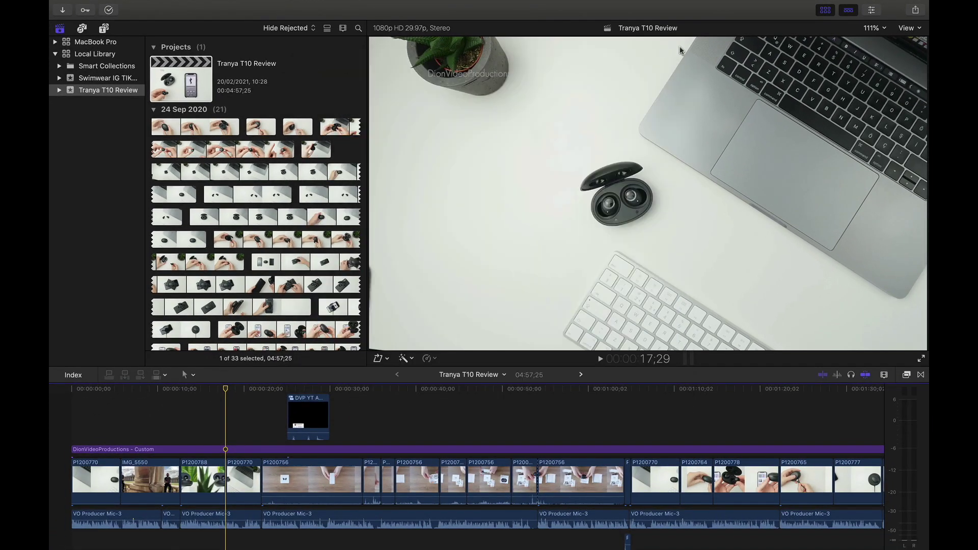
{"action": "left_click", "coordinate": [917, 11]}
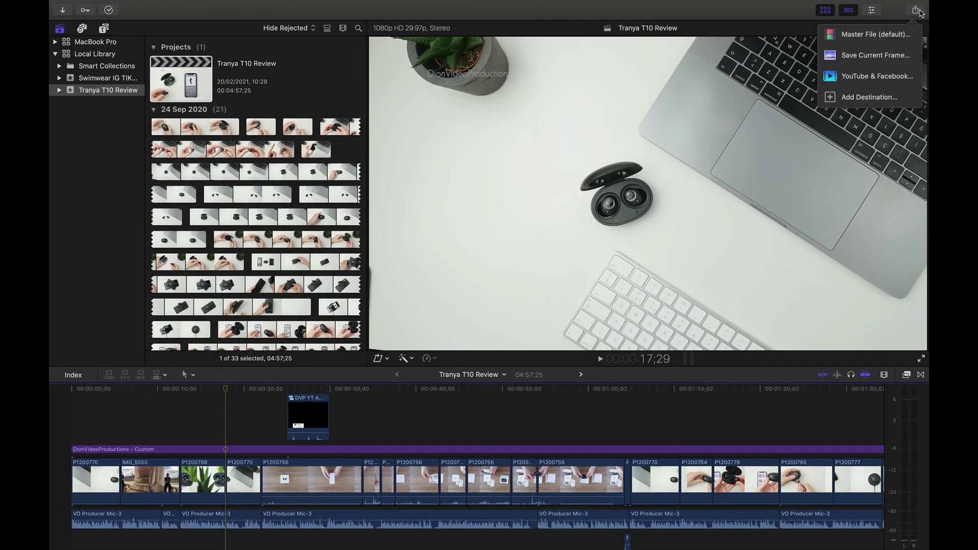
{"action": "left_click", "coordinate": [916, 57]}
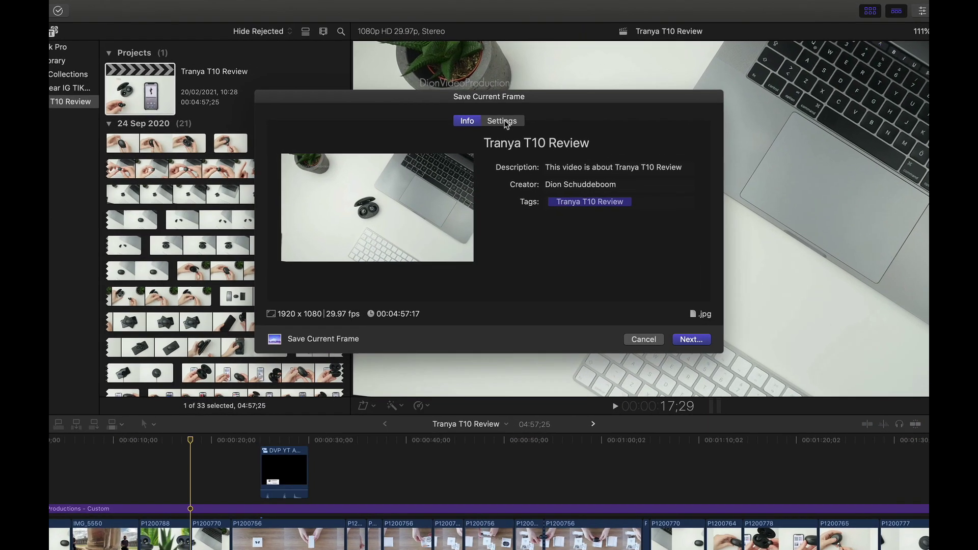
- Keep JPEG Image format and save the still as Tranya T10 Review.jpg on the Desktop
{"action": "left_click", "coordinate": [504, 105]}
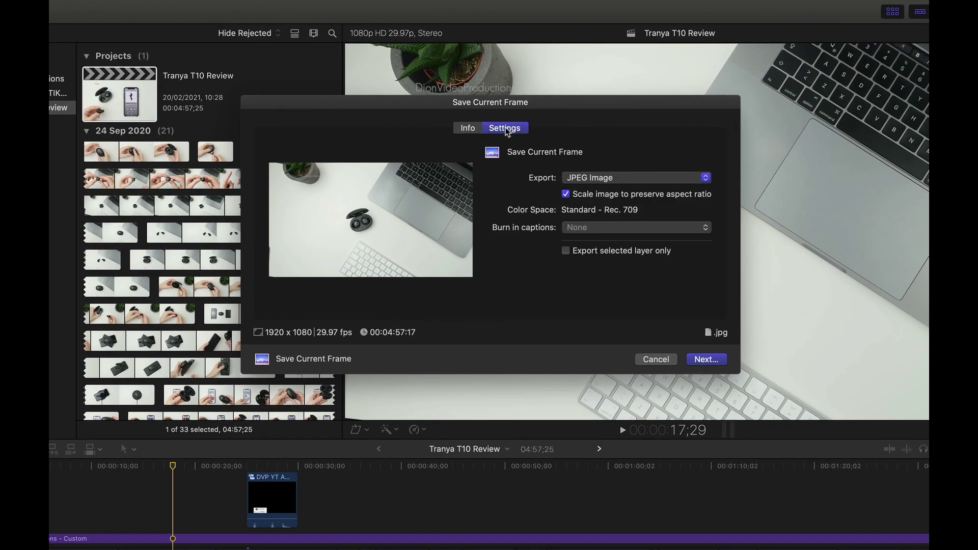
{"action": "left_click", "coordinate": [659, 179]}
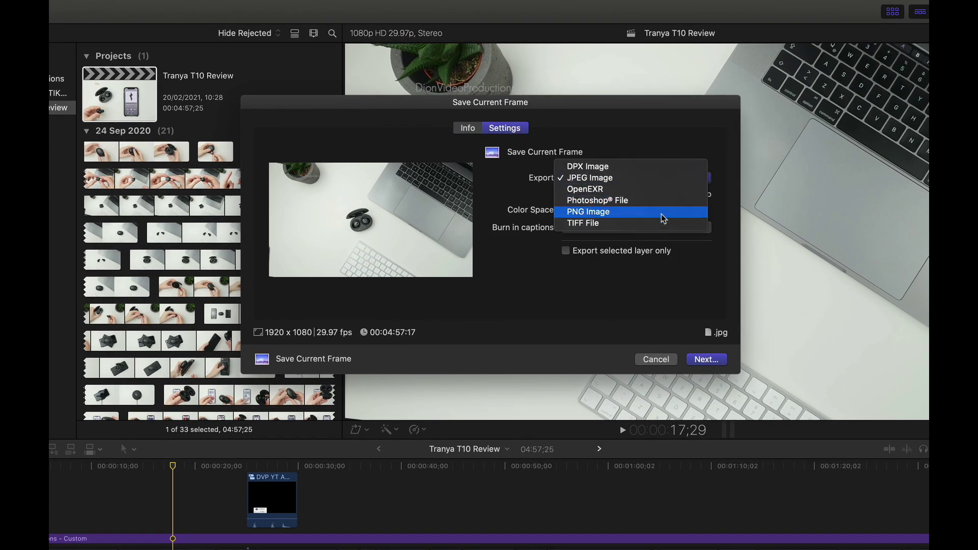
{"action": "left_click", "coordinate": [523, 197]}
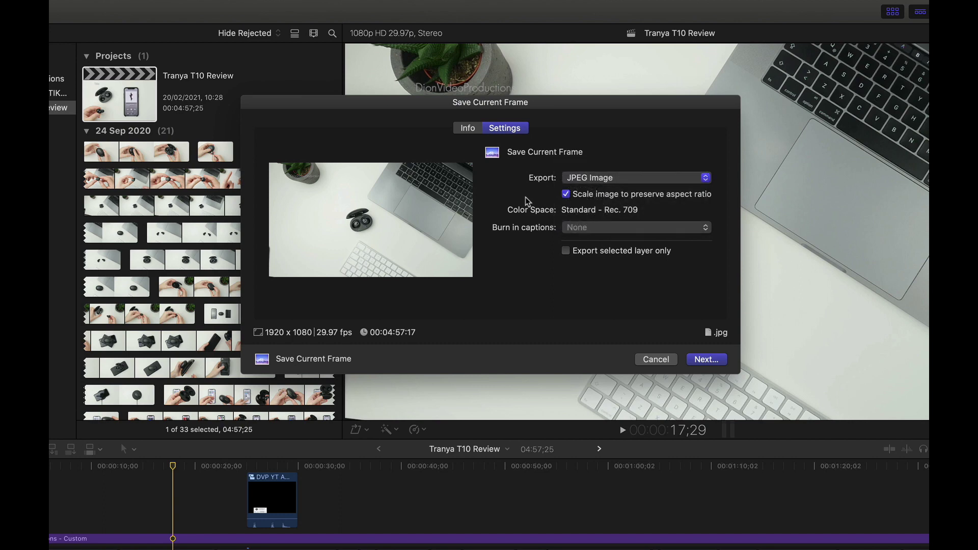
{"action": "left_click", "coordinate": [705, 360]}
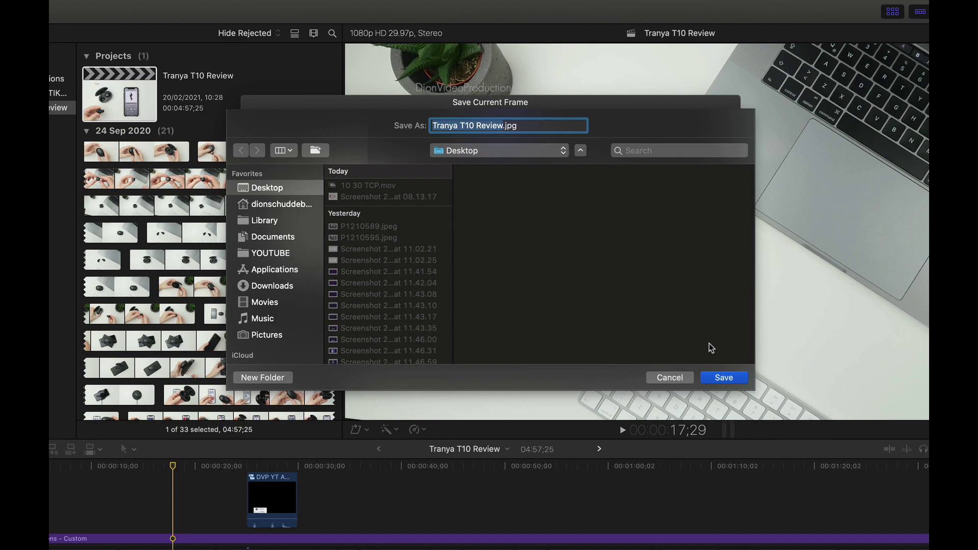
{"action": "left_click", "coordinate": [722, 377]}
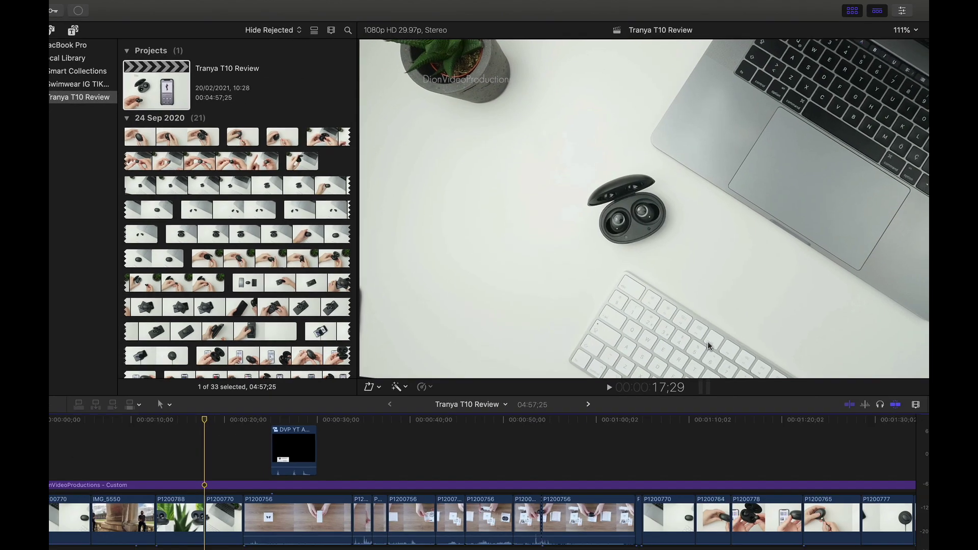
{"action": "key", "text": "ctrl+Right"}
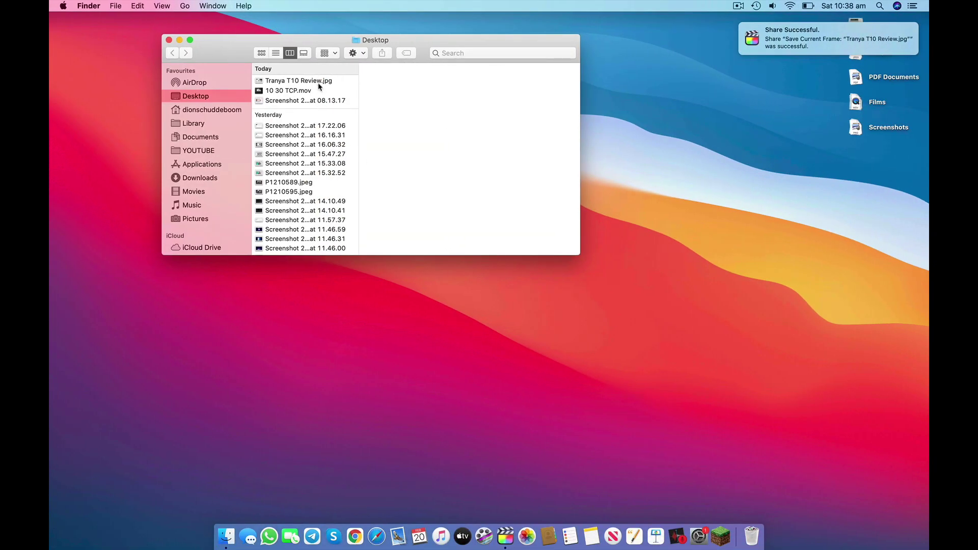
- Quick Look the exported Tranya T10 Review.jpg from the Desktop folder
{"action": "left_click", "coordinate": [321, 82]}
{"action": "key", "text": "space"}
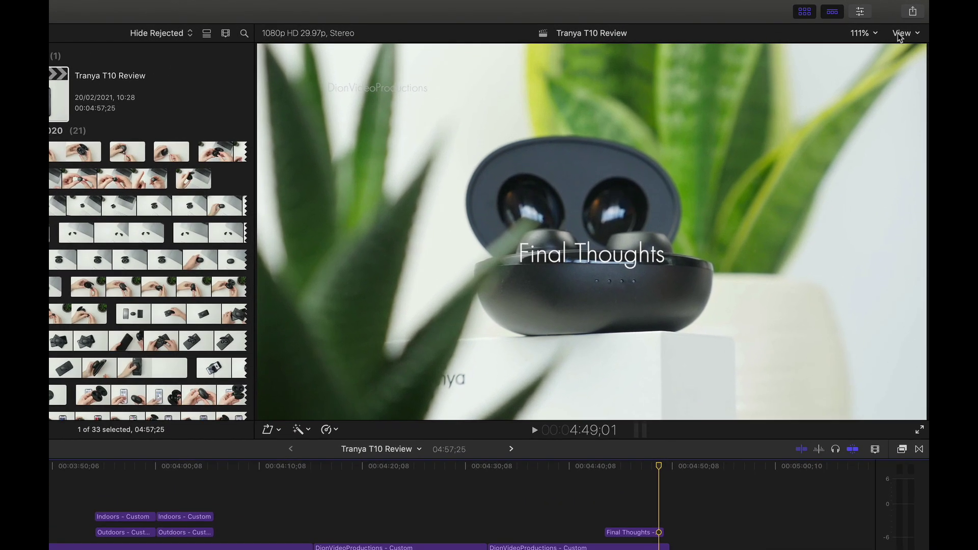
- Turn on the Title/Action Safe Zones and Horizon guides in the viewer
{"action": "left_click", "coordinate": [899, 36]}
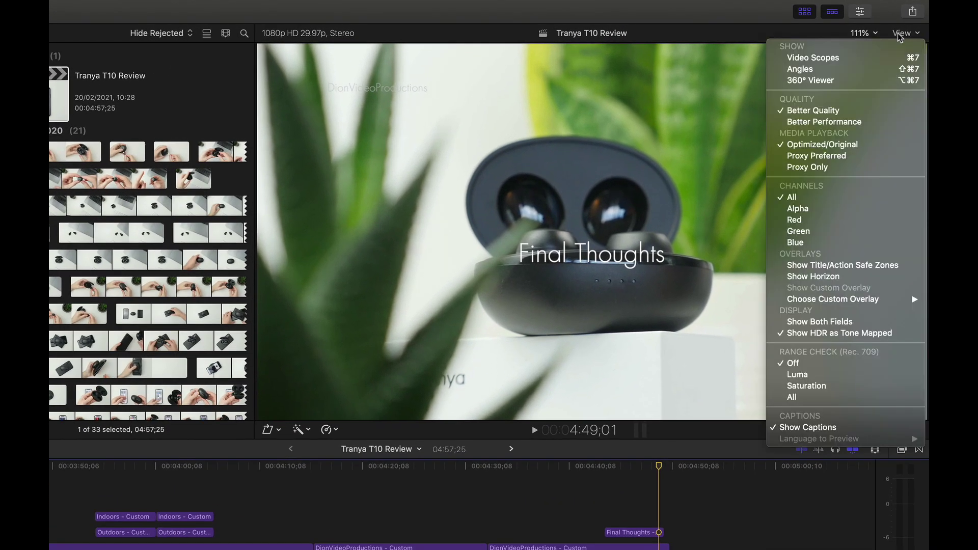
{"action": "left_click", "coordinate": [885, 268]}
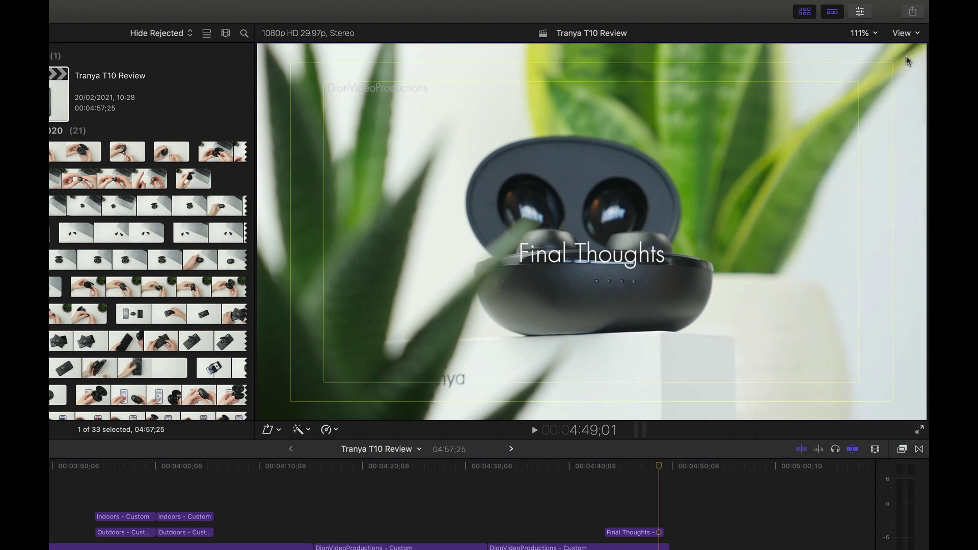
{"action": "left_click", "coordinate": [905, 33]}
{"action": "left_click", "coordinate": [872, 277]}
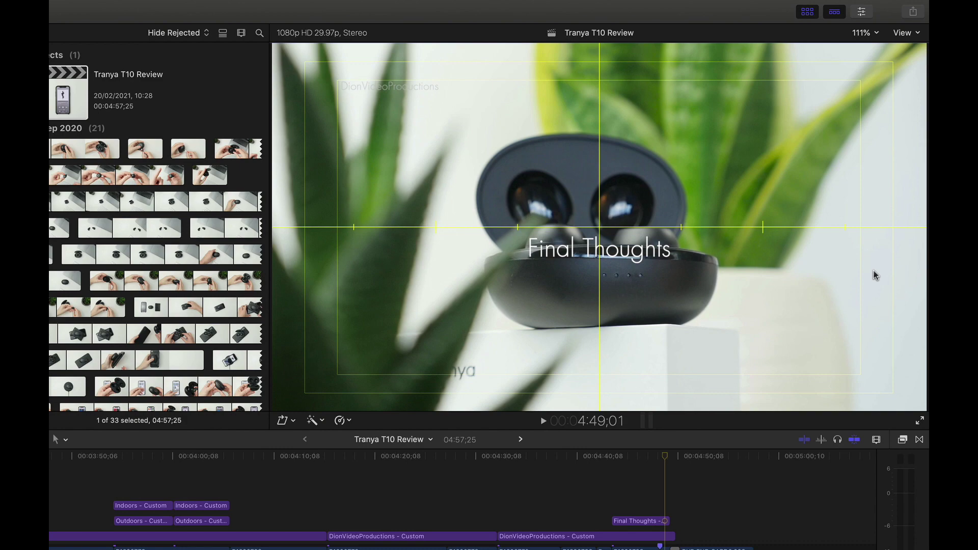
- Nudge the Final Thoughts title's Y position to -22.9 px, then hide the safe-zone guides
{"action": "left_click", "coordinate": [872, 11]}
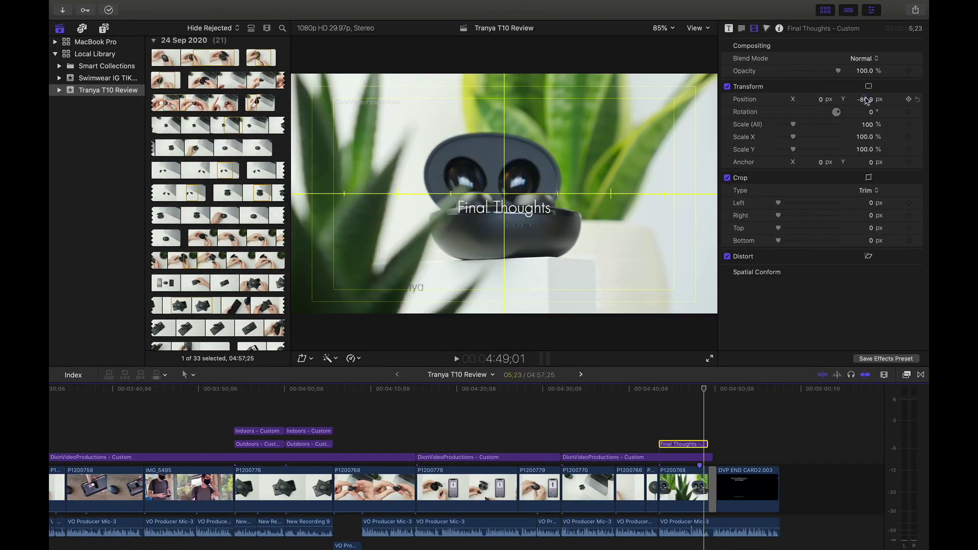
{"action": "left_click_drag", "start_coordinate": [866, 101], "coordinate": [864, 94]}
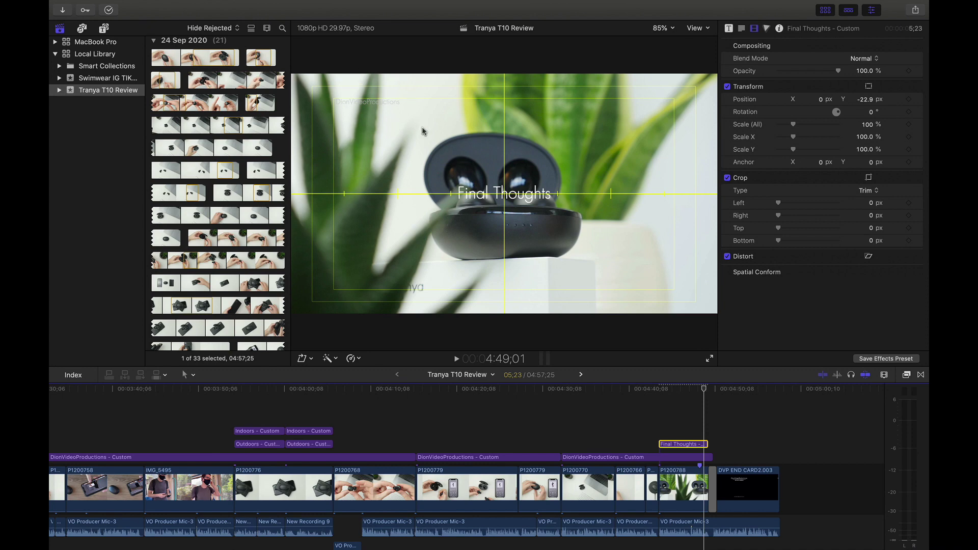
{"action": "left_click", "coordinate": [702, 31]}
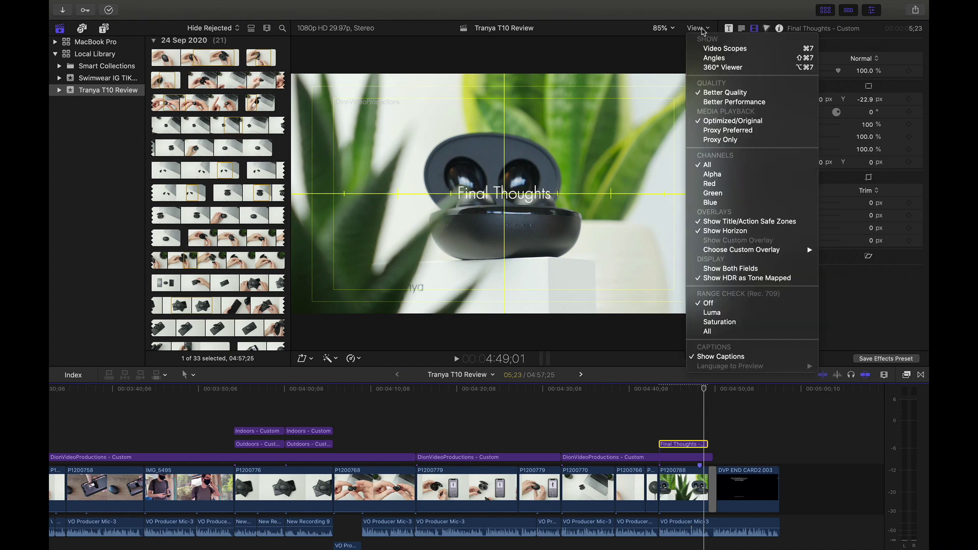
{"action": "left_click", "coordinate": [712, 221]}
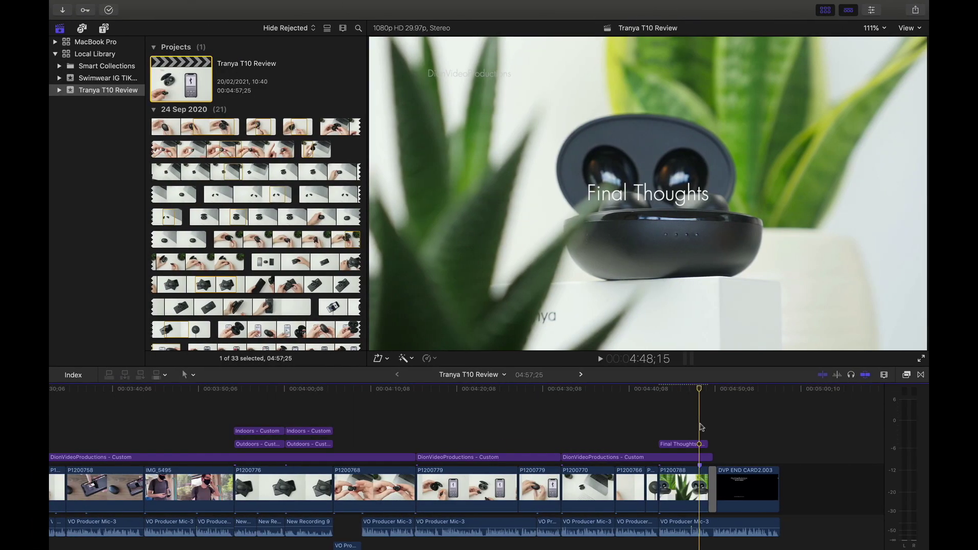
- Fit the project with Shift-Z, zoom in around the playhead, then fit it again
{"action": "key", "text": "shift+z"}
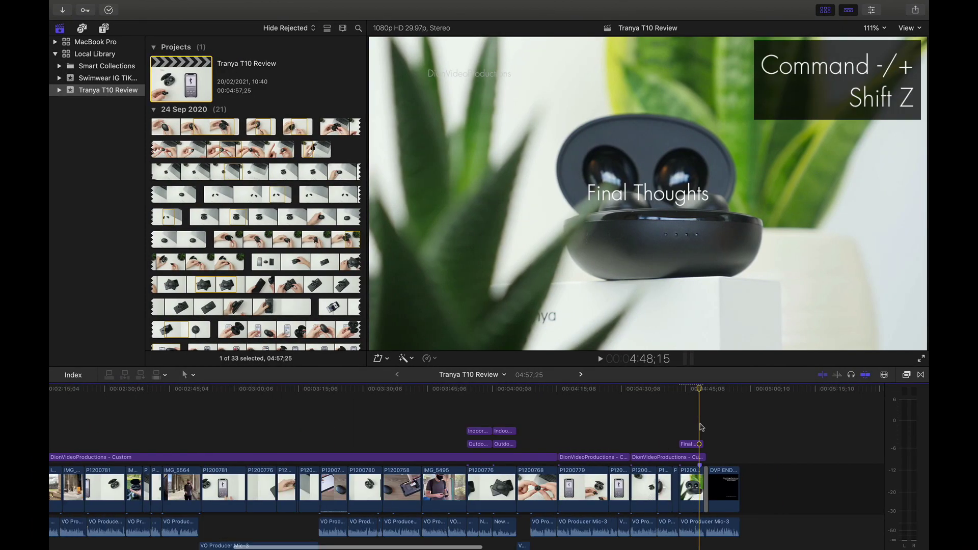
{"action": "key", "text": "super+equal"}
{"action": "key", "text": "super+equal"}
{"action": "key", "text": "super+equal"}
{"action": "key", "text": "super+equal"}
{"action": "key", "text": "super+equal"}
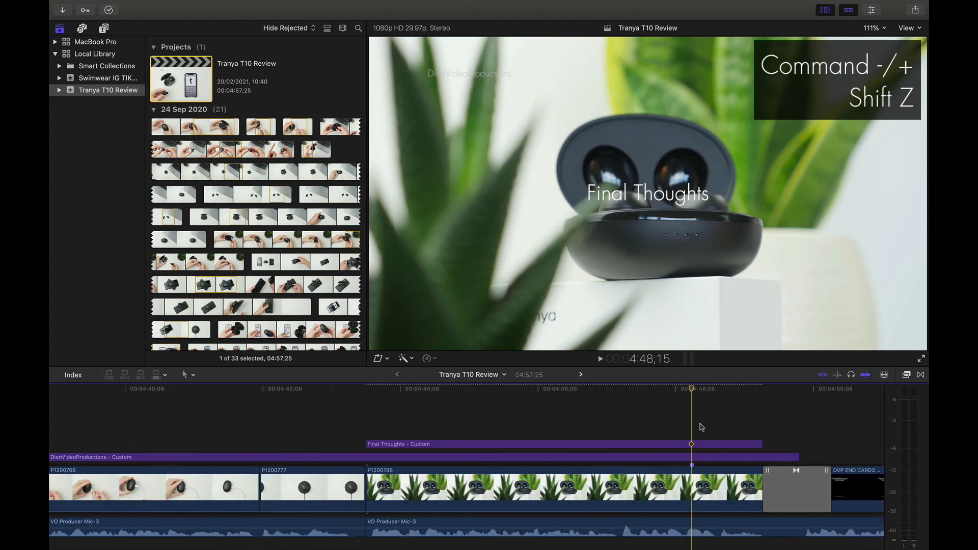
{"action": "key", "text": "shift+z"}
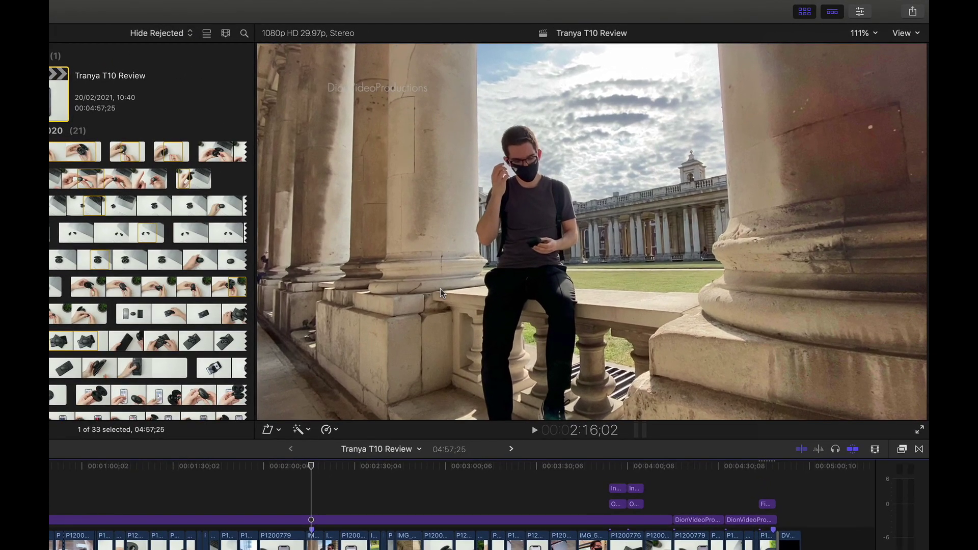
- Set viewer playback to Better Performance, then restore Better Quality
{"action": "left_click", "coordinate": [904, 34]}
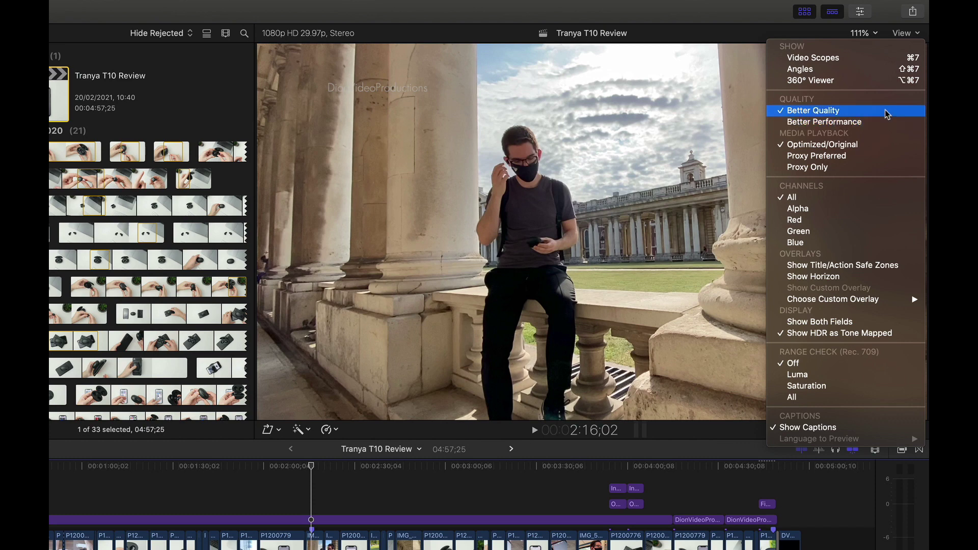
{"action": "left_click", "coordinate": [886, 127]}
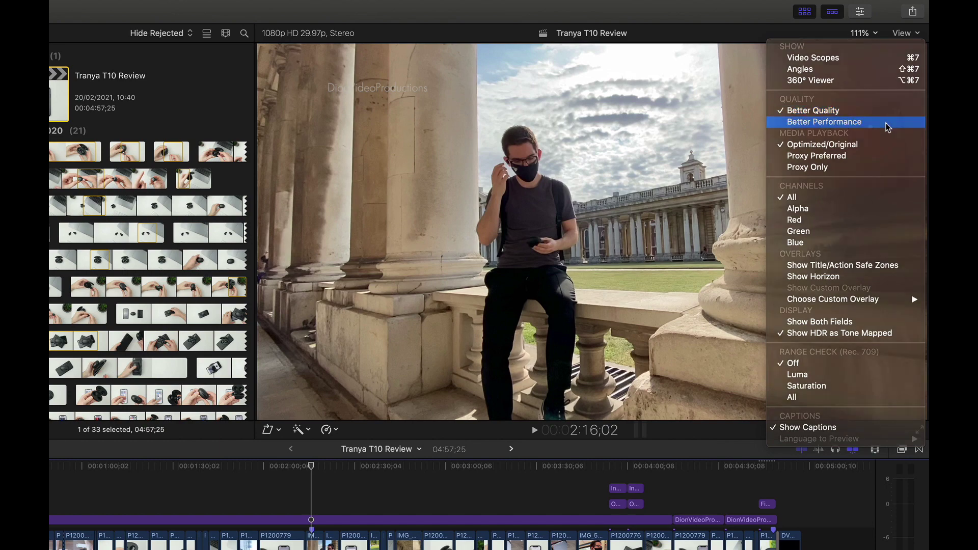
{"action": "left_click", "coordinate": [909, 34]}
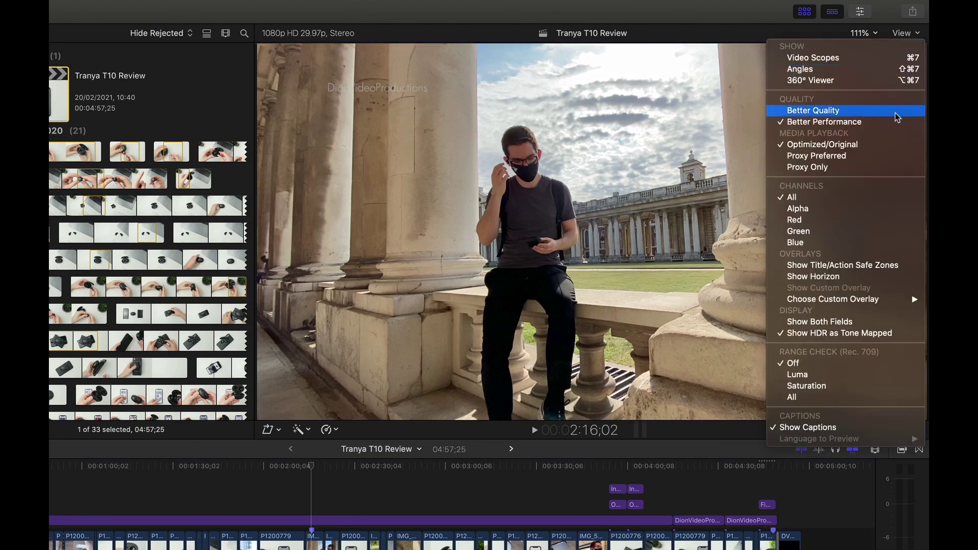
{"action": "left_click", "coordinate": [896, 114]}
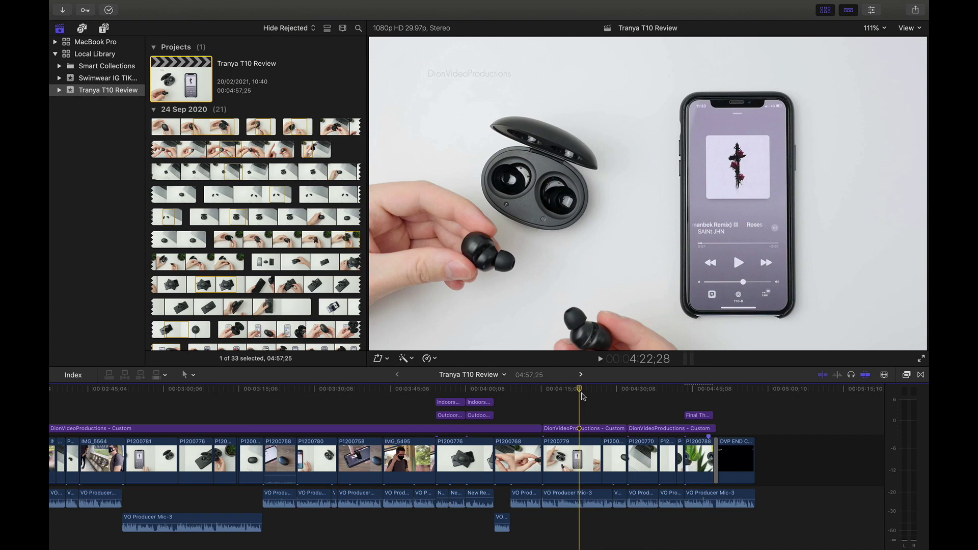
- Paste P1200779's Balance, Color Board 1 and Volume attributes onto the following clip
{"action": "left_click", "coordinate": [579, 452]}
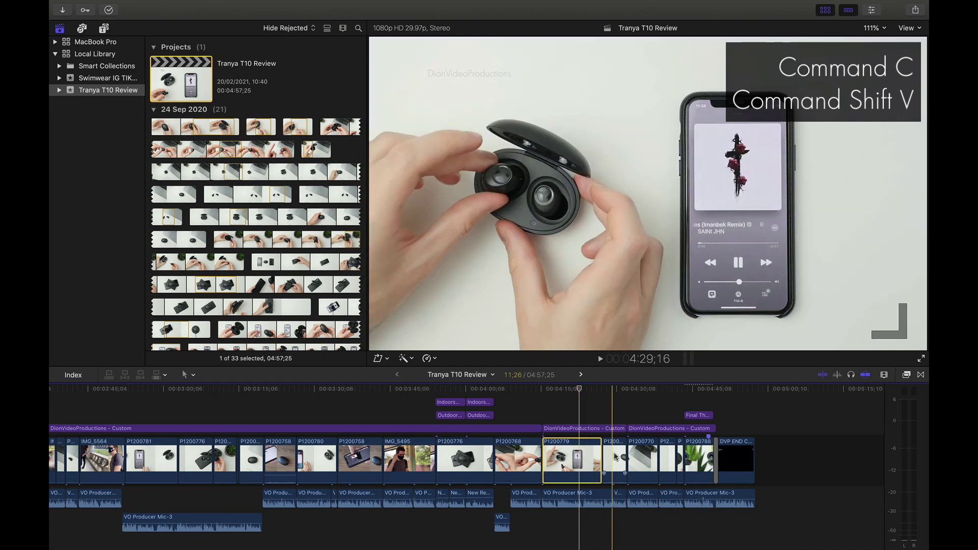
{"action": "left_click", "coordinate": [615, 456]}
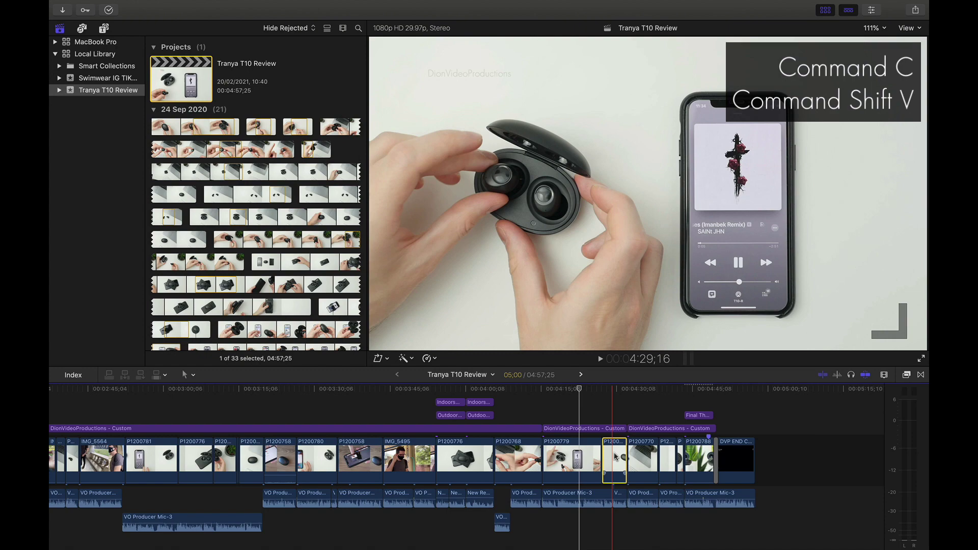
{"action": "key", "text": "super+shift+v"}
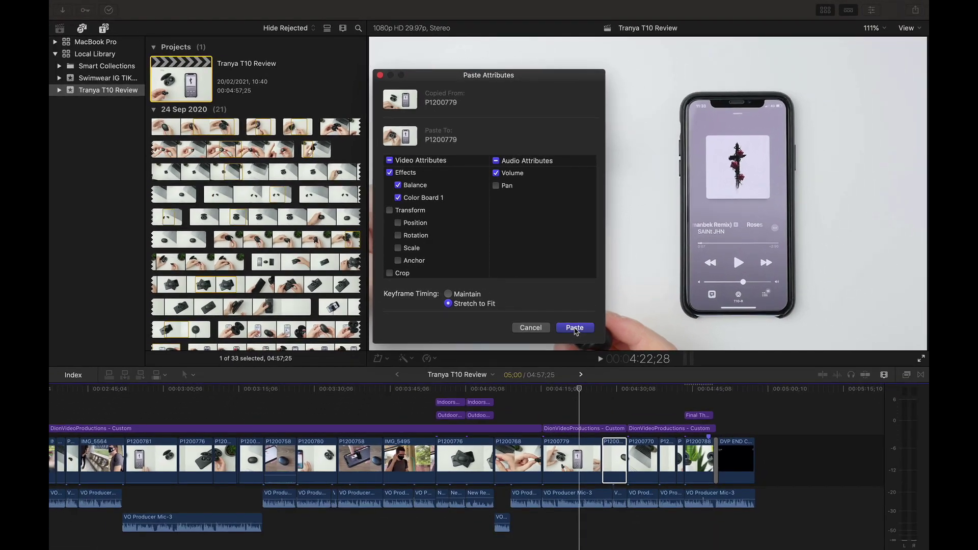
{"action": "left_click", "coordinate": [575, 328]}
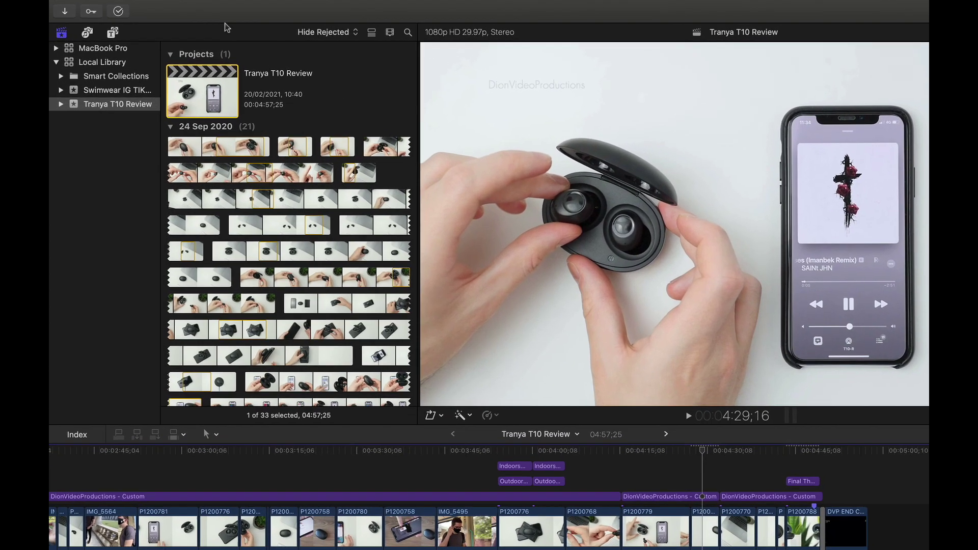
{"action": "scroll", "coordinate": [315, 179], "scroll_direction": "down", "scroll_amount": 10}
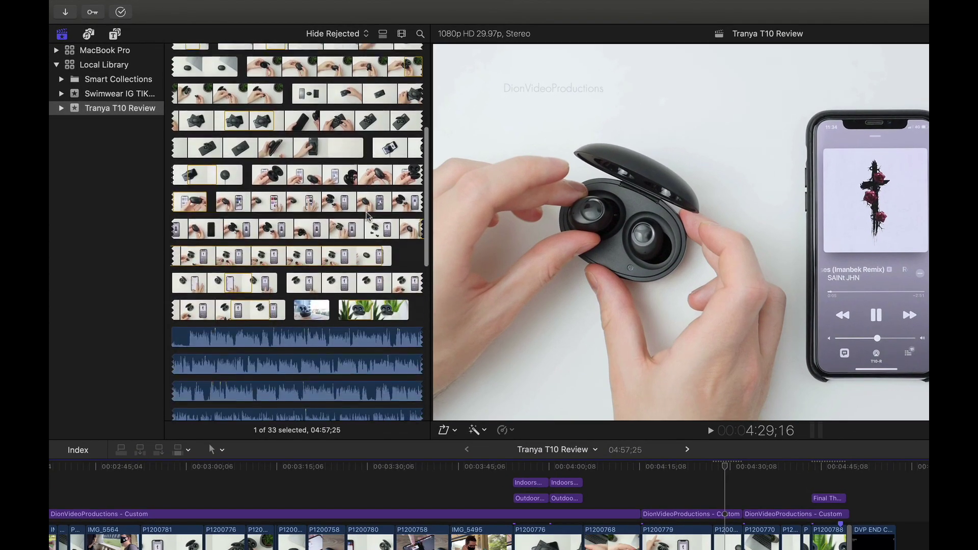
{"action": "scroll", "coordinate": [366, 215], "scroll_direction": "up", "scroll_amount": 15}
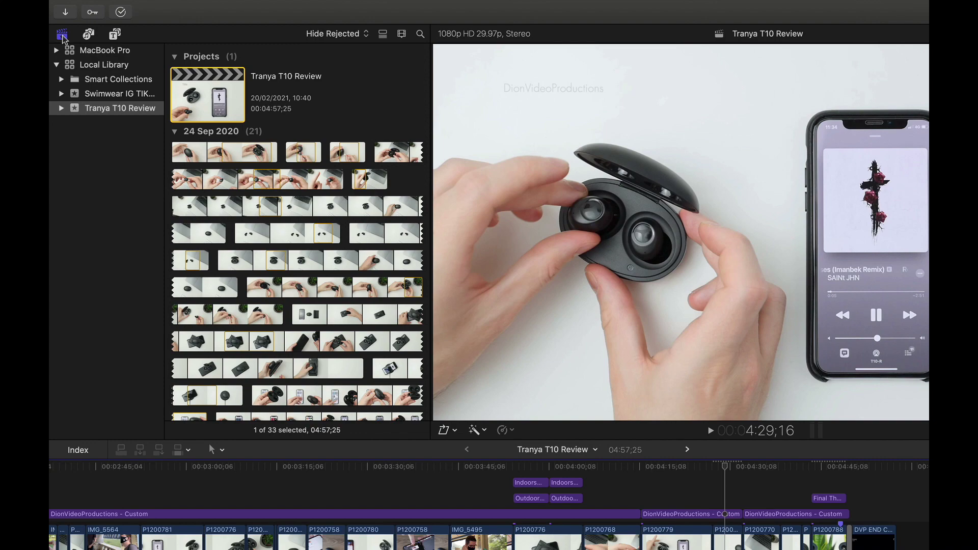
{"action": "left_click", "coordinate": [62, 35]}
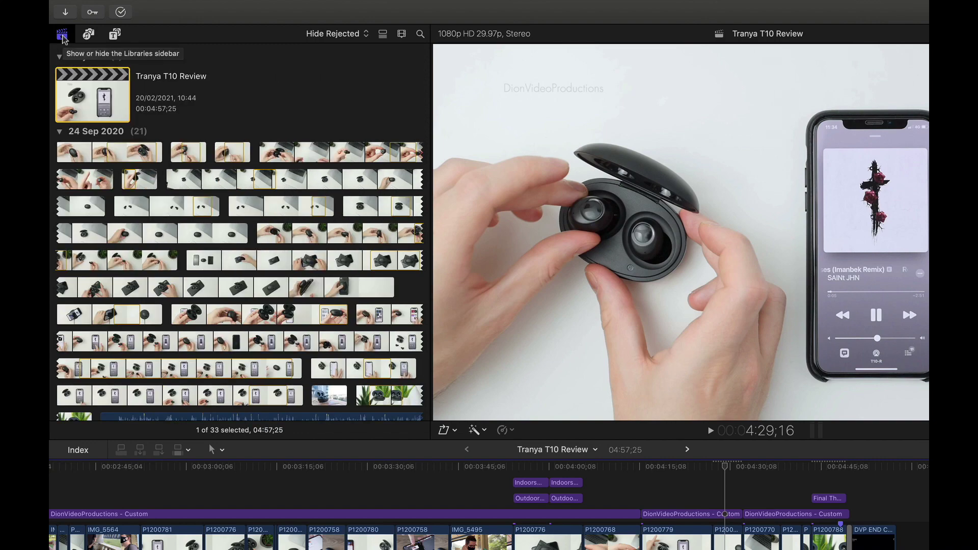
{"action": "scroll", "coordinate": [299, 179], "scroll_direction": "down", "scroll_amount": 10}
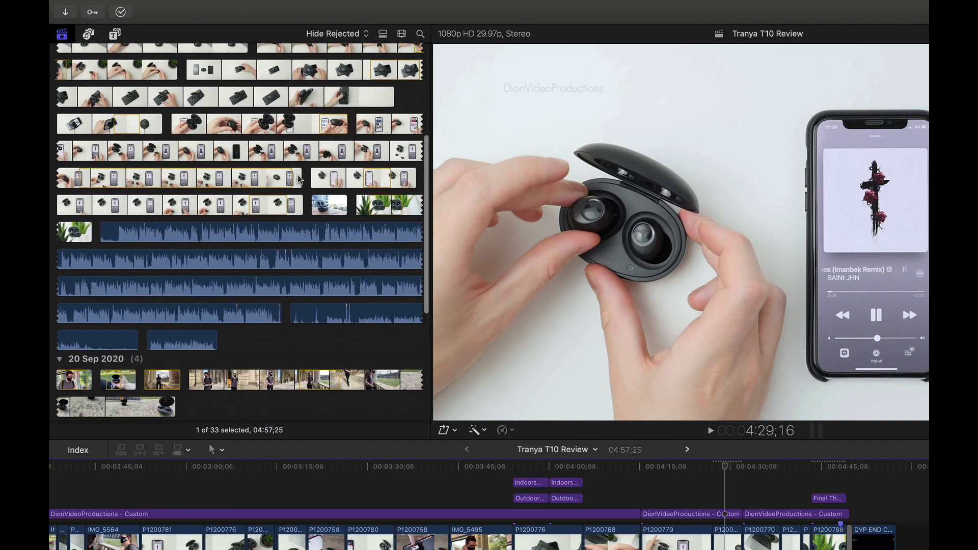
{"action": "scroll", "coordinate": [299, 179], "scroll_direction": "up", "scroll_amount": 15}
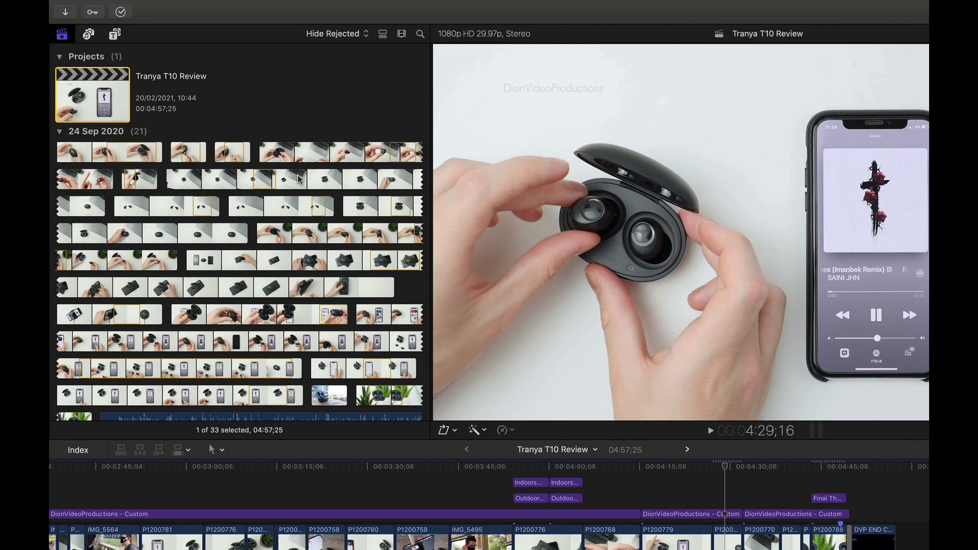
{"action": "left_click", "coordinate": [62, 36]}
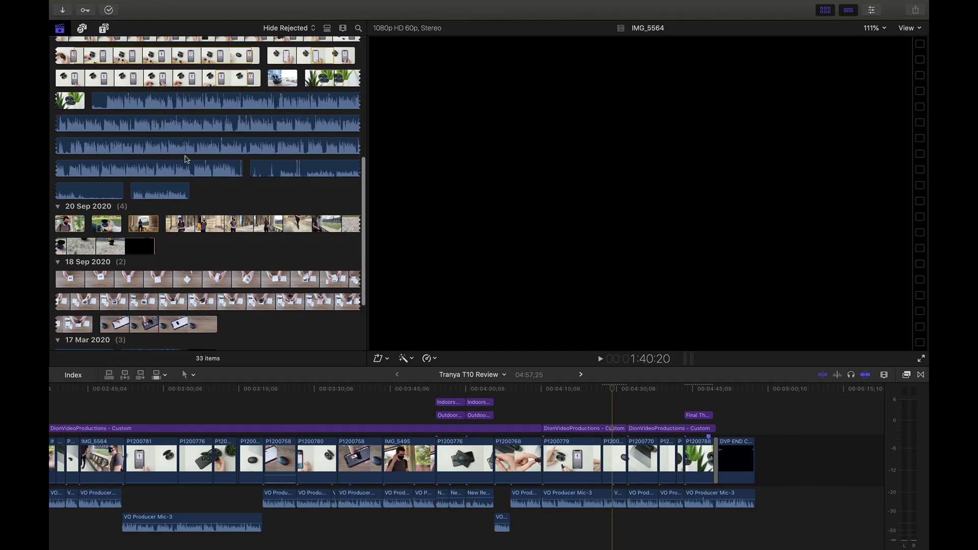
{"action": "scroll", "coordinate": [185, 158], "scroll_direction": "down", "scroll_amount": 3}
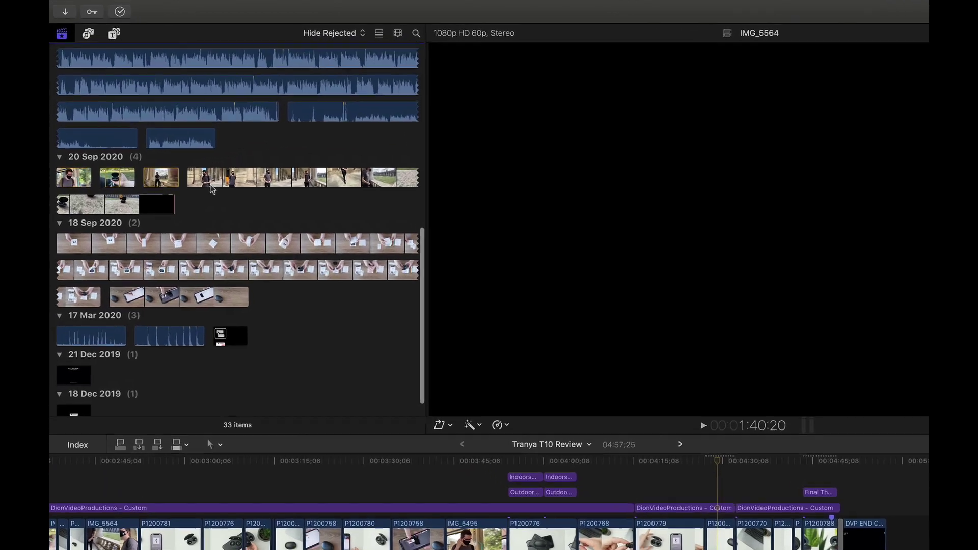
- Mark a 07:30 I/O range on IMG_5564 and drag it in after P1200768
{"action": "left_click", "coordinate": [238, 189]}
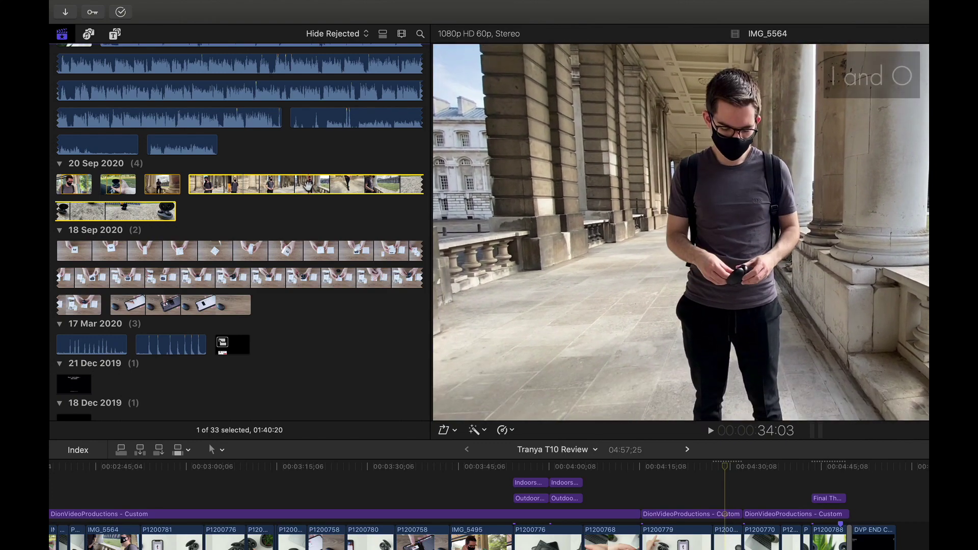
{"action": "key", "text": "i"}
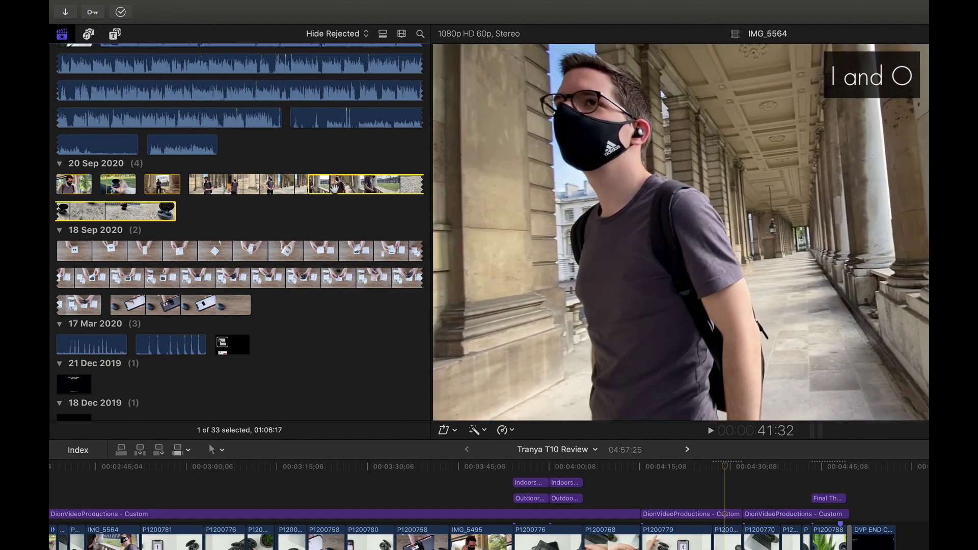
{"action": "key", "text": "o"}
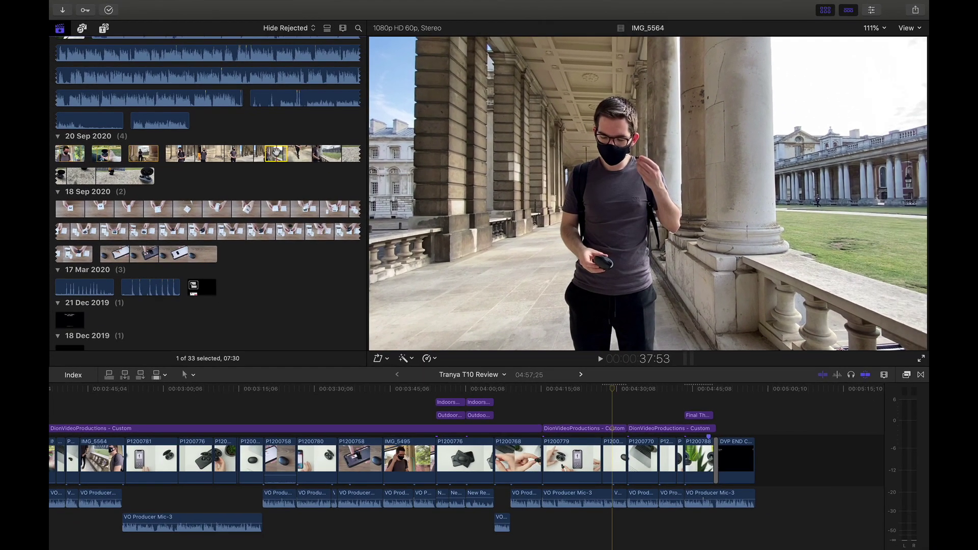
{"action": "left_click_drag", "start_coordinate": [312, 177], "coordinate": [592, 487]}
{"action": "left_click_drag", "start_coordinate": [516, 421], "coordinate": [517, 422]}
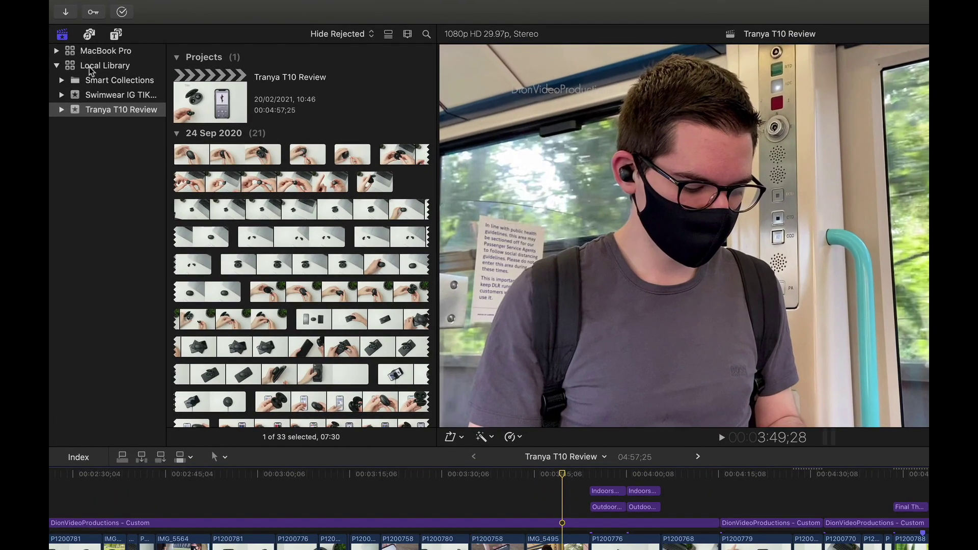
- Select Local Library to list its four projects: three Swimwear versions and Tranya T10 Review
{"action": "left_click", "coordinate": [90, 66]}
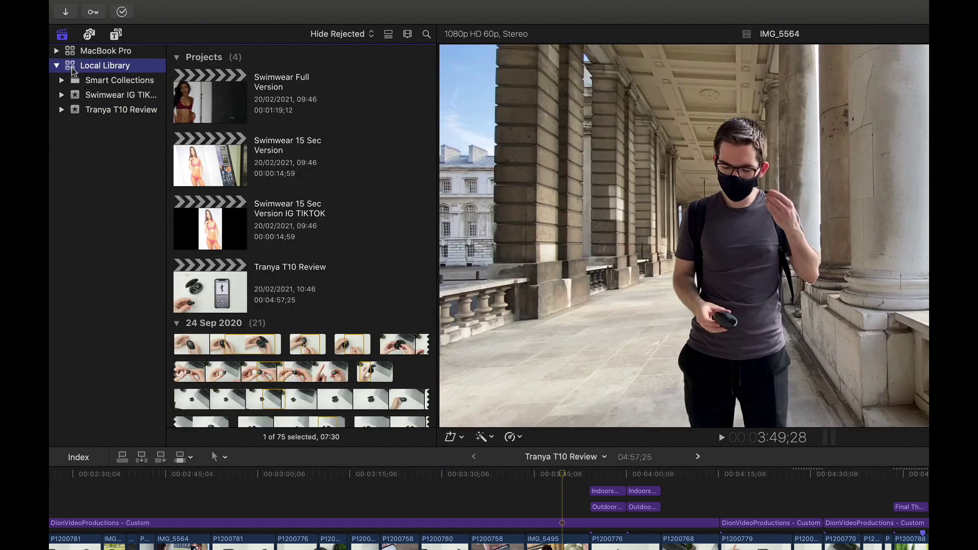
- Delete the library's generated render files, limited to unused ones only
{"action": "left_click", "coordinate": [156, 6]}
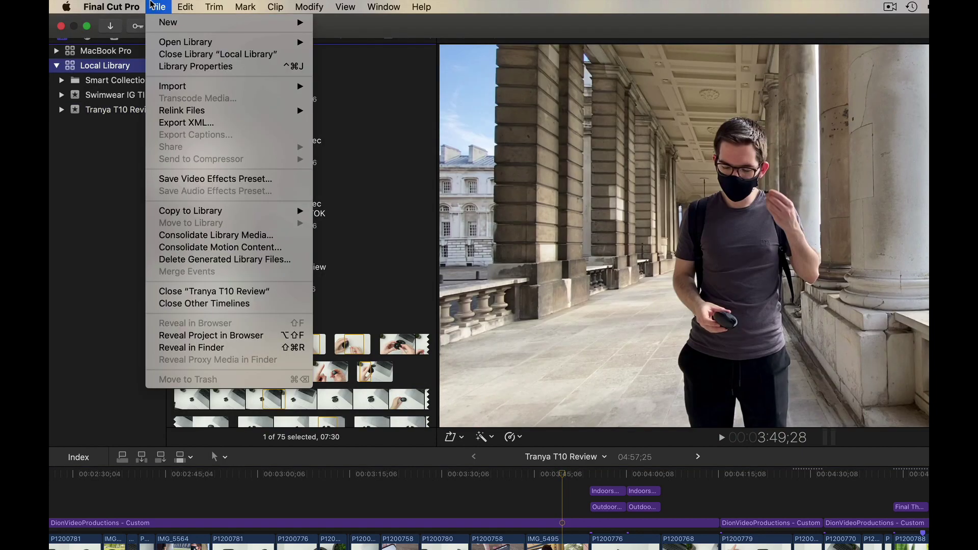
{"action": "left_click", "coordinate": [293, 261]}
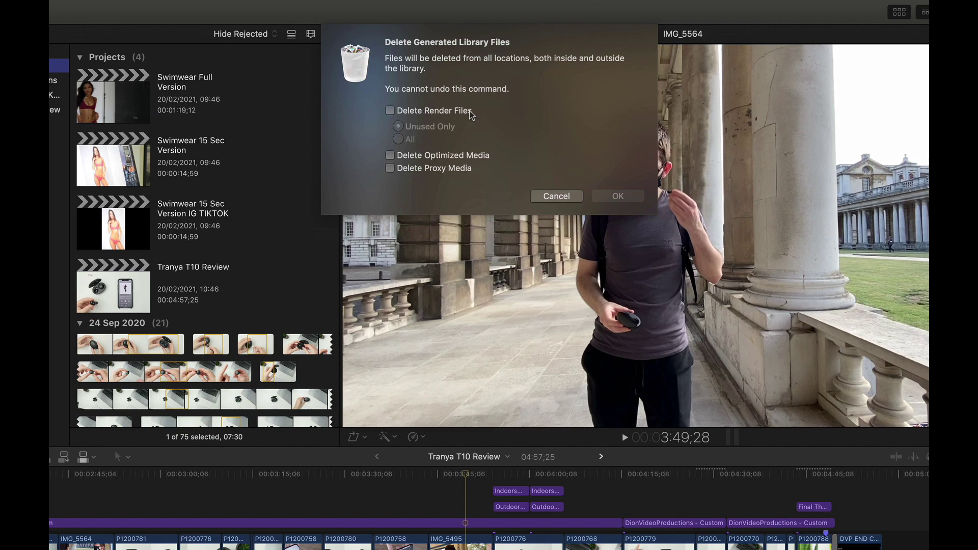
{"action": "left_click", "coordinate": [470, 113]}
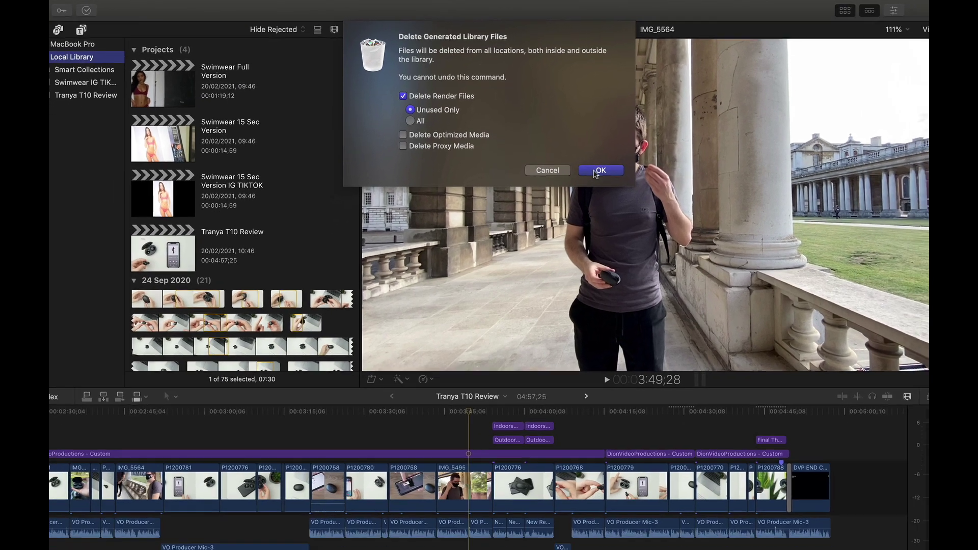
{"action": "left_click", "coordinate": [618, 196]}
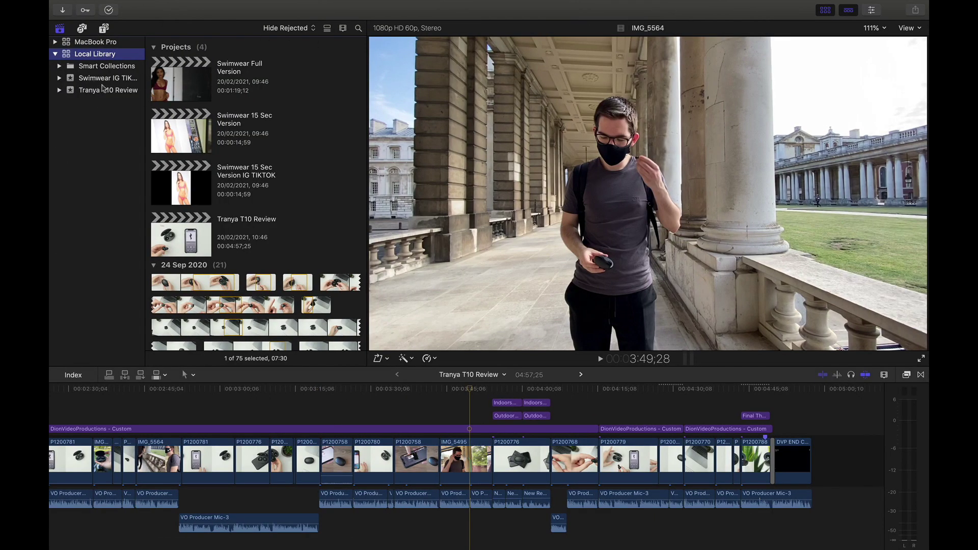
- Open the Swimwear 15 Sec Version IG TIKTOK project from the Swimwear library
{"action": "left_click", "coordinate": [116, 91]}
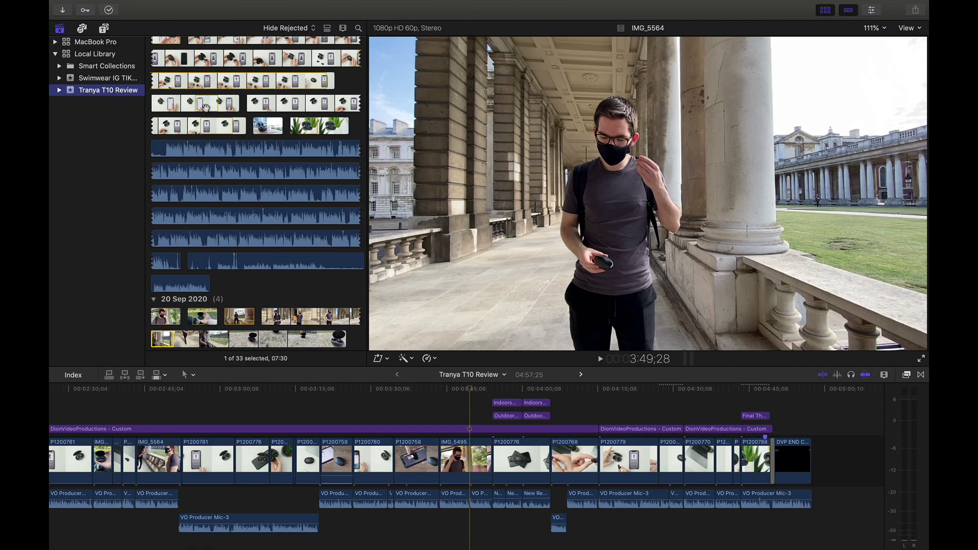
{"action": "scroll", "coordinate": [205, 107], "scroll_direction": "up", "scroll_amount": 10}
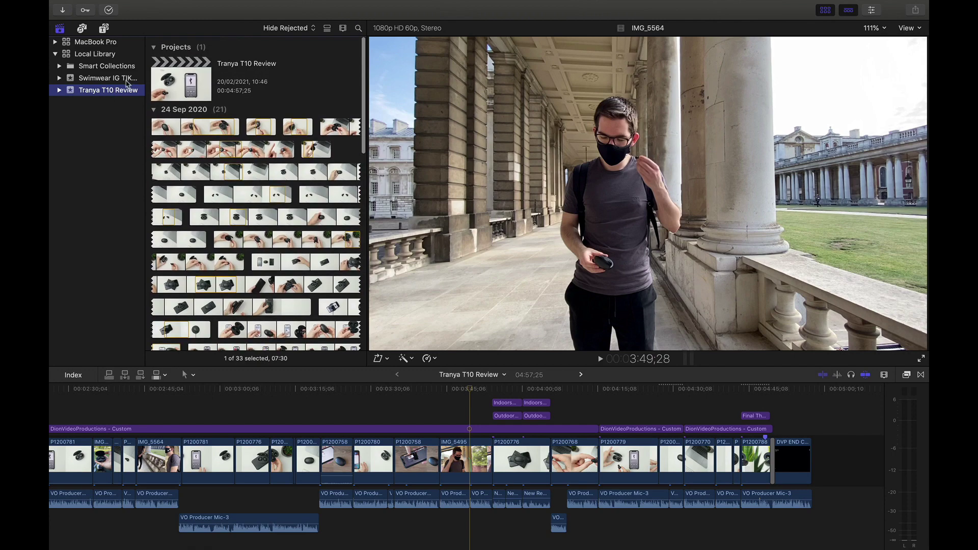
{"action": "left_click", "coordinate": [127, 79]}
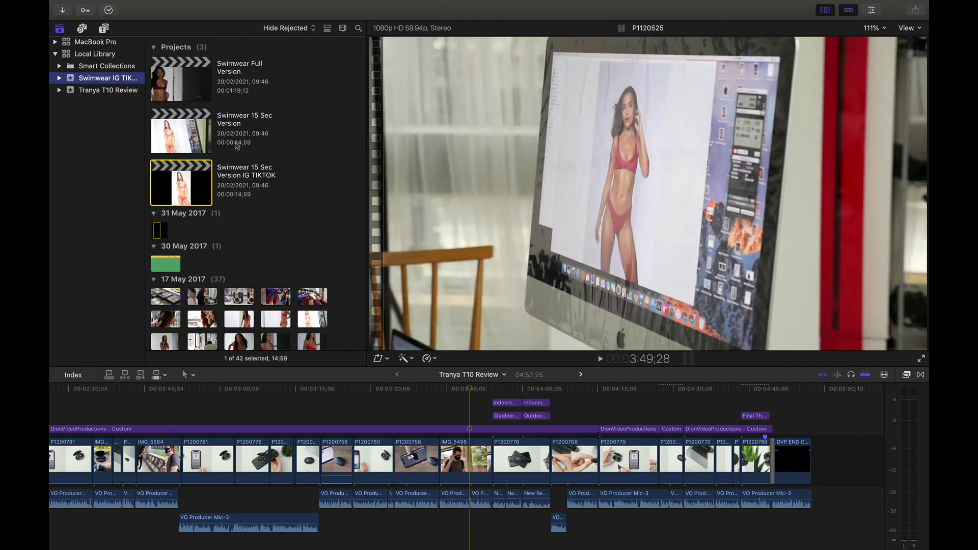
{"action": "double_click", "coordinate": [195, 184]}
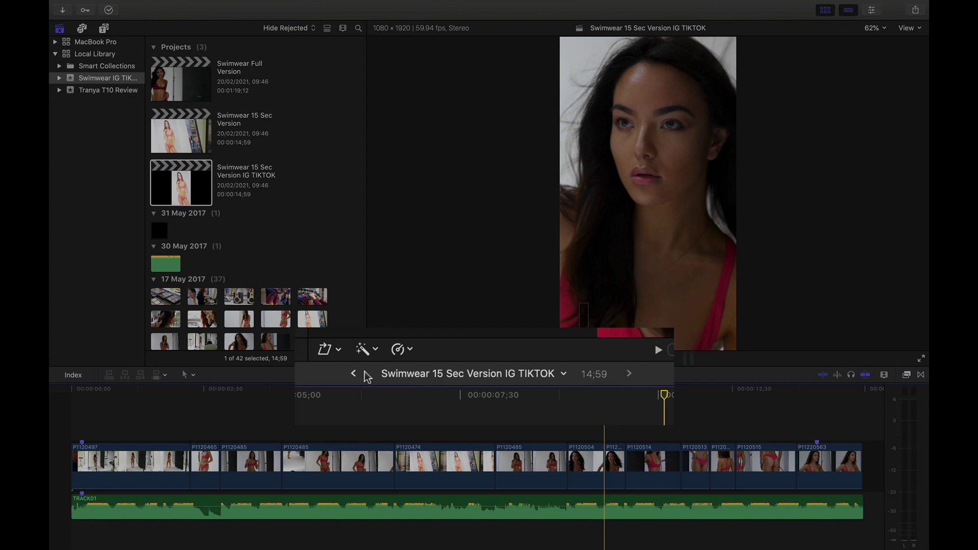
- Toggle the timeline history back to Tranya T10 Review, forward to TIKTOK, and back again
{"action": "left_click", "coordinate": [397, 374]}
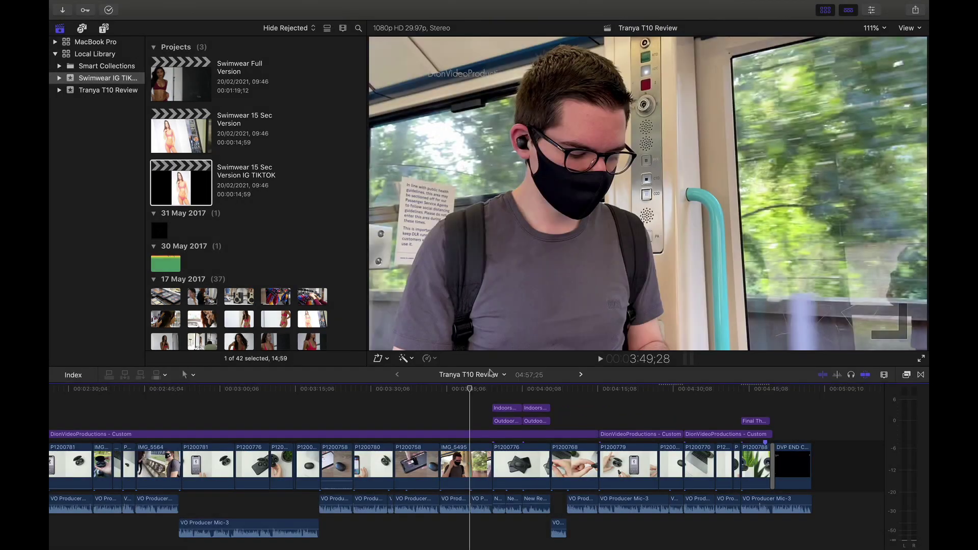
{"action": "left_click", "coordinate": [580, 374]}
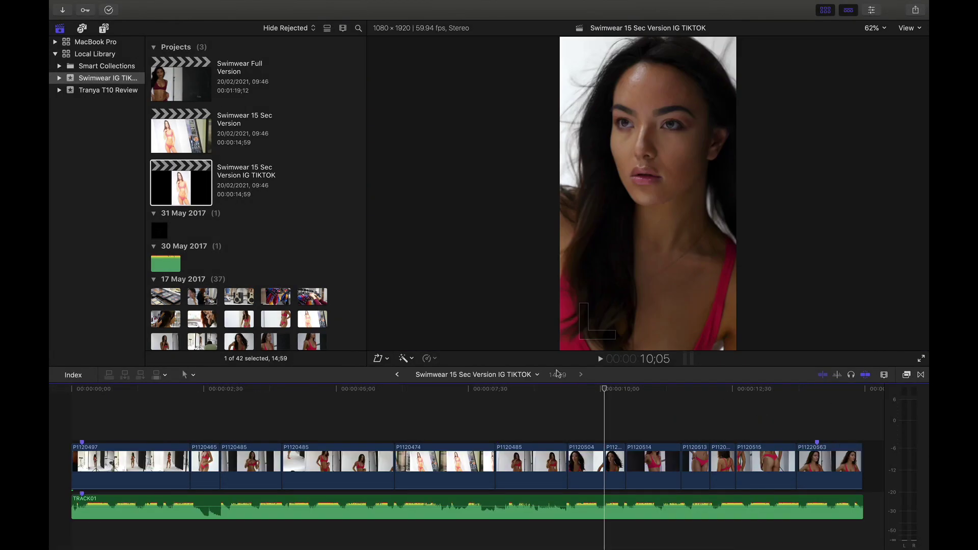
{"action": "left_click", "coordinate": [398, 375]}
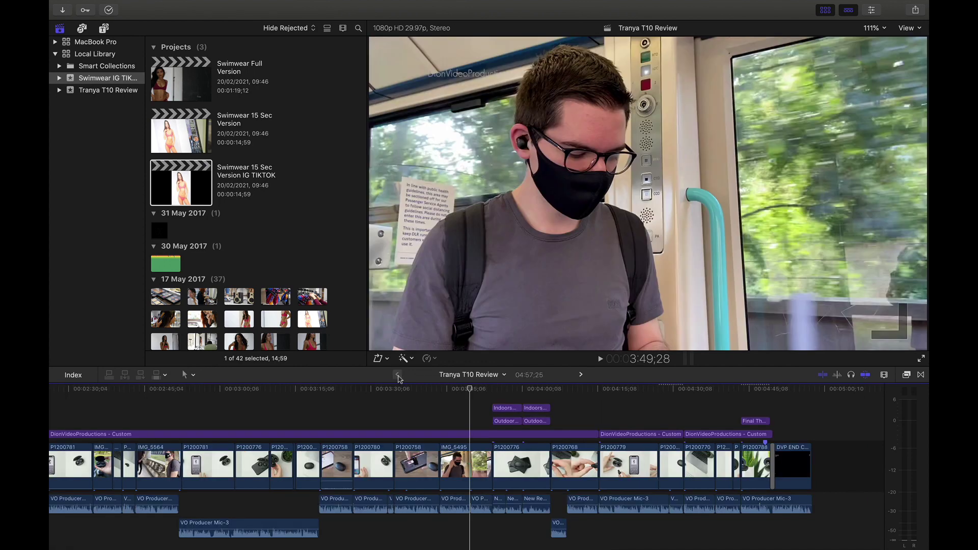